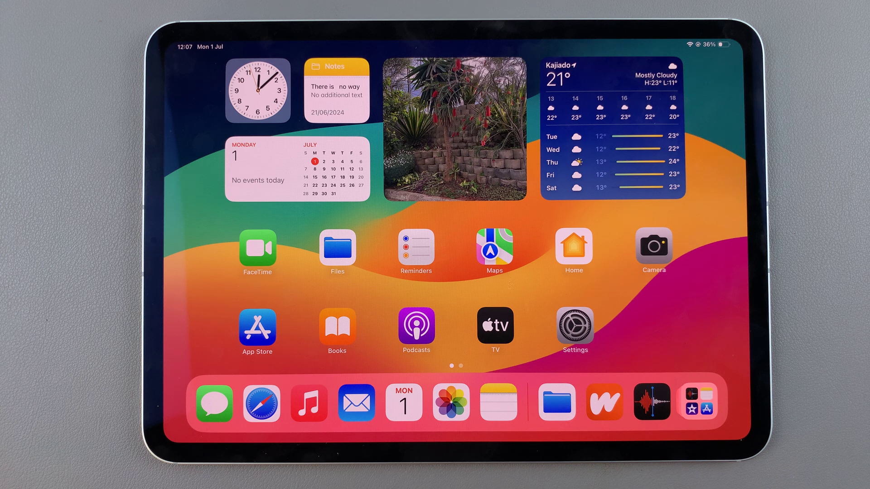
- Swipe from the widgets page to the Home Screen page with Health, Calculator and GarageBand
left_click_drag(578, 326, 272, 327)
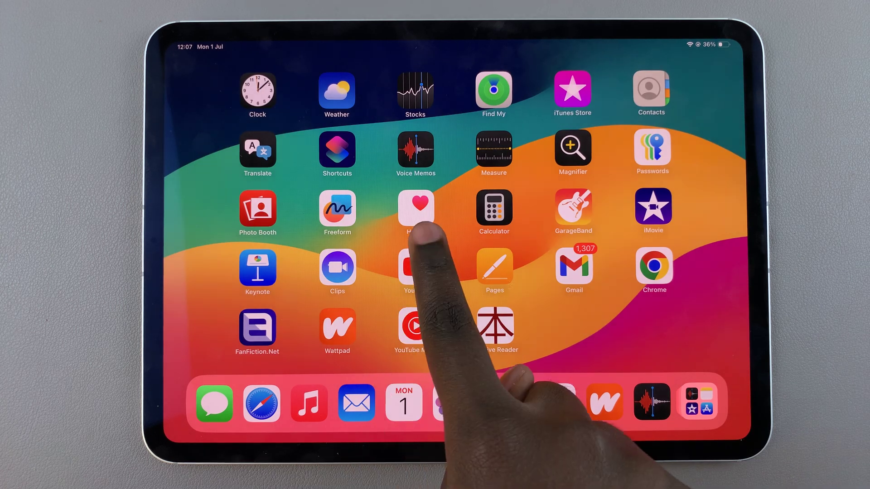
- In Voice Memos, delete Kajiado North, Kajiado North 2, 2 copy, 3 and 4
left_click(416, 149)
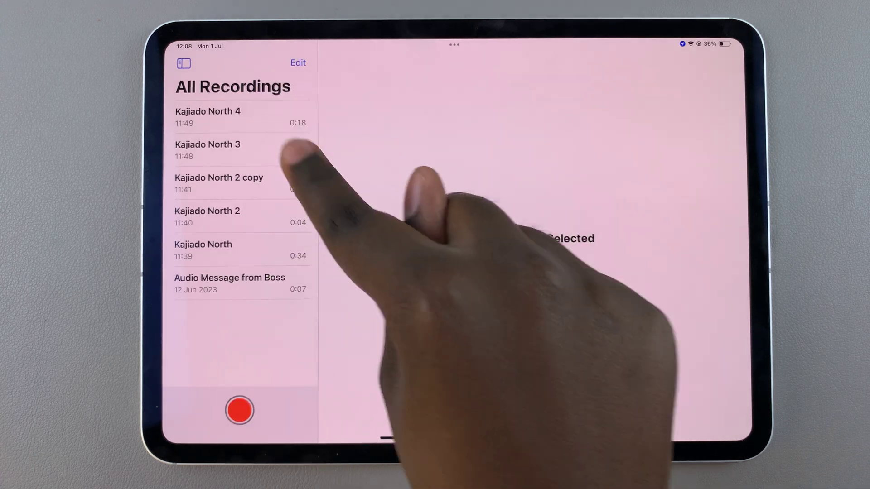
left_click(297, 62)
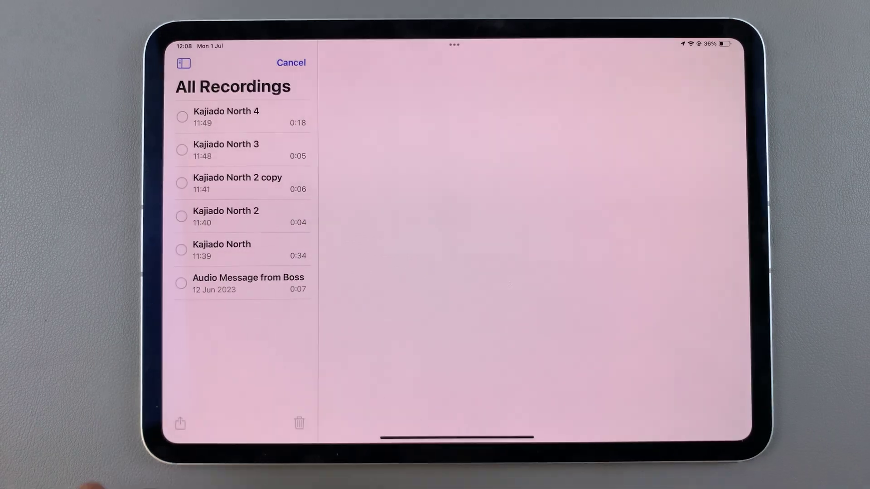
left_click(269, 116)
left_click(268, 151)
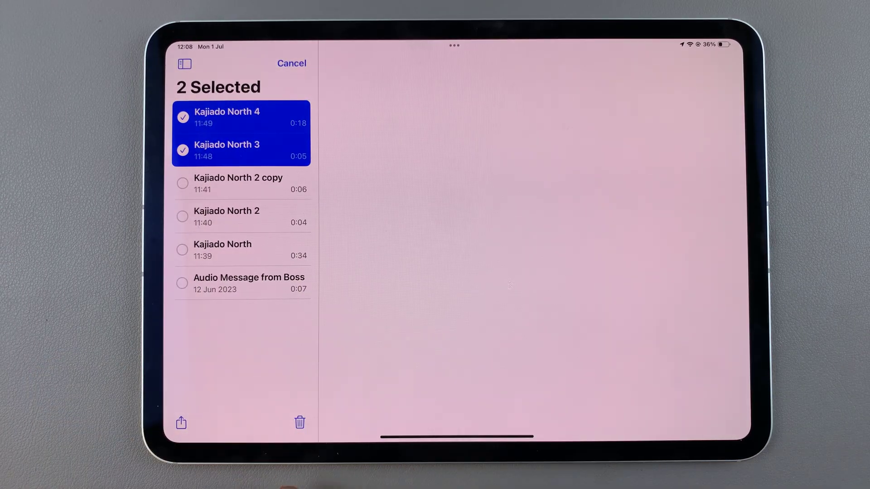
left_click(268, 183)
left_click(269, 216)
left_click(269, 249)
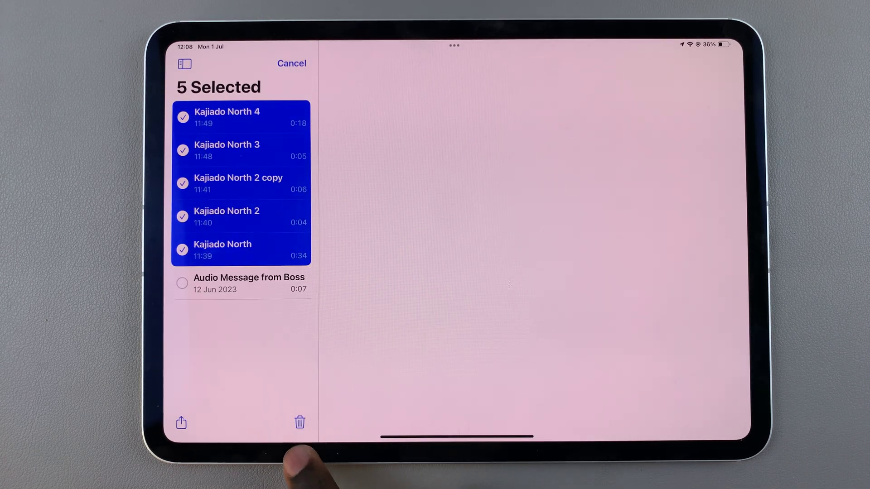
left_click(300, 422)
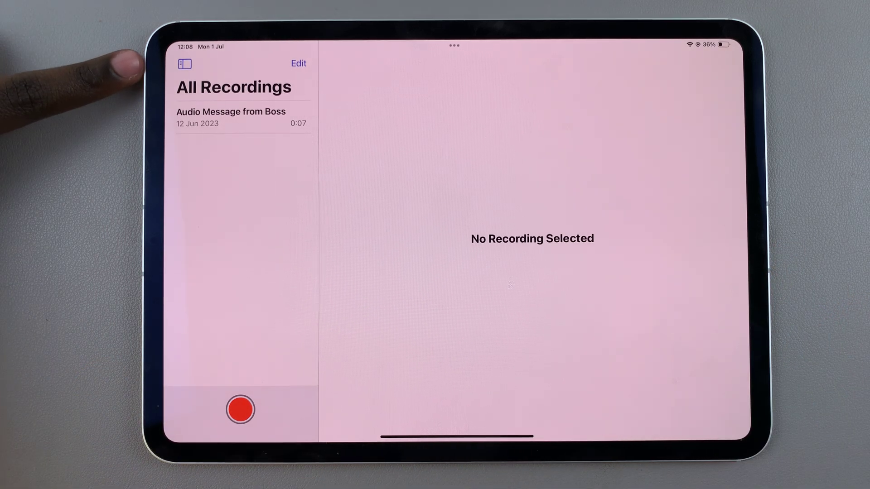
- Show the folder sidebar and go to Recently Deleted's eight Kajiado North recordings
left_click(184, 63)
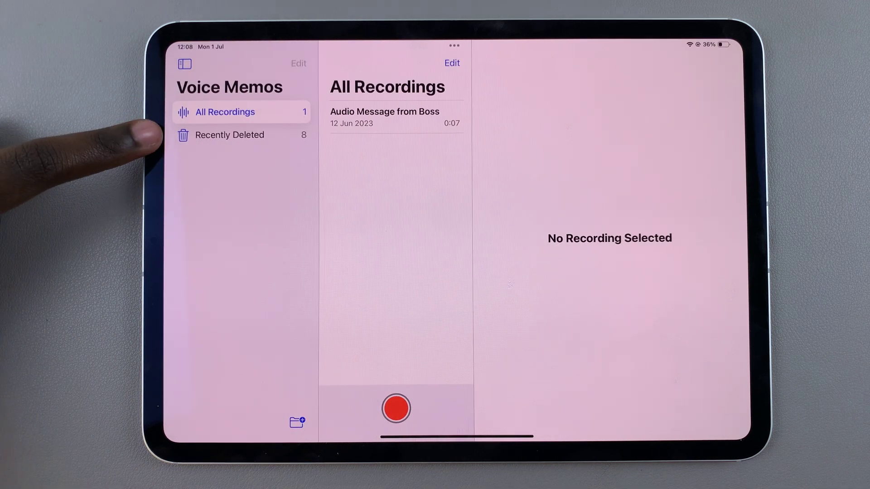
left_click(217, 134)
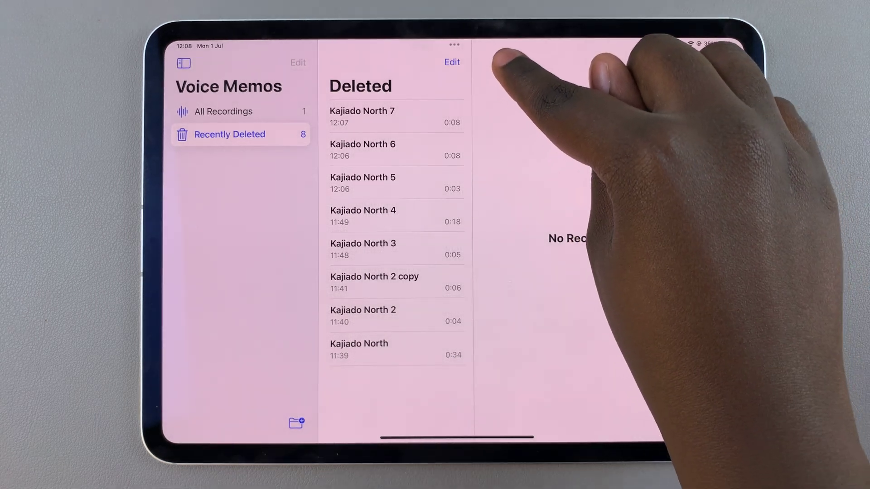
- Select all eight recordings in Recently Deleted and confirm Delete Forever
left_click(452, 62)
left_click_drag(408, 136, 408, 370)
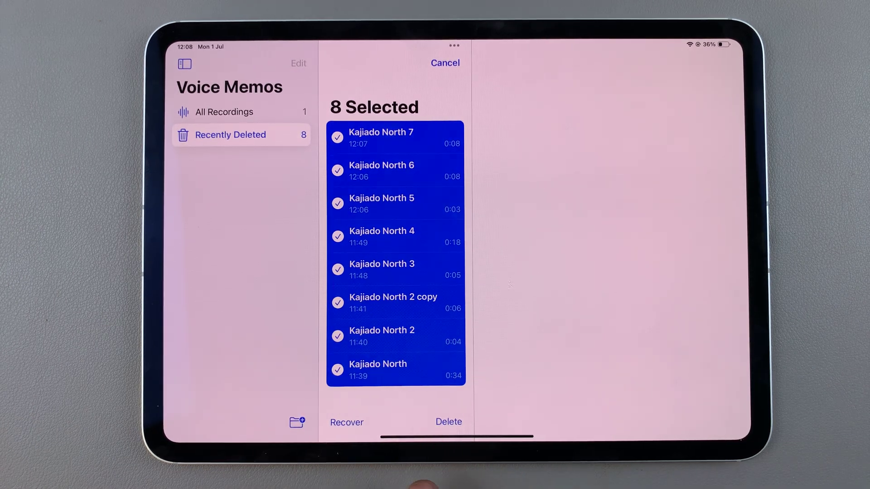
left_click(448, 422)
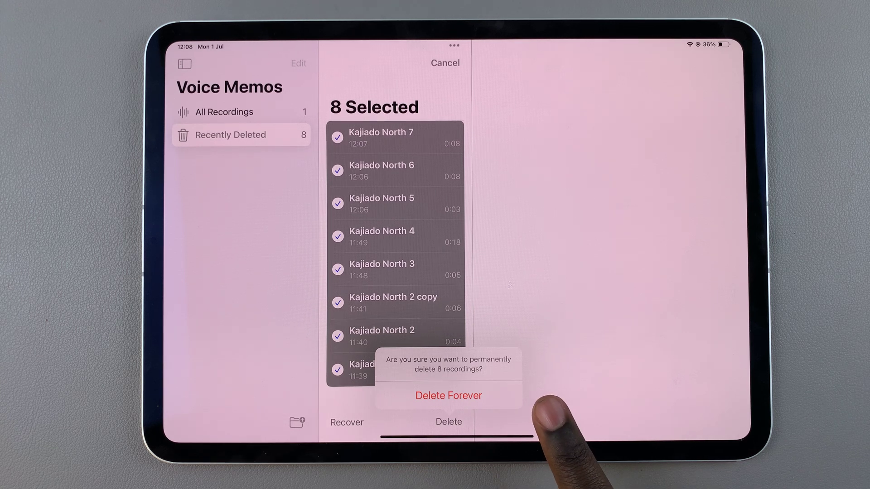
left_click(448, 396)
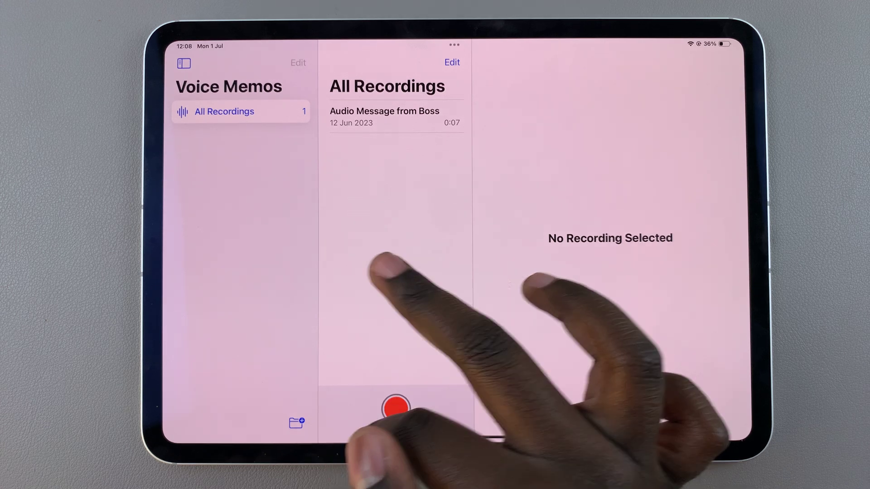
- Collapse the folder sidebar, leaving All Recordings with only Audio Message from Boss
left_click(184, 64)
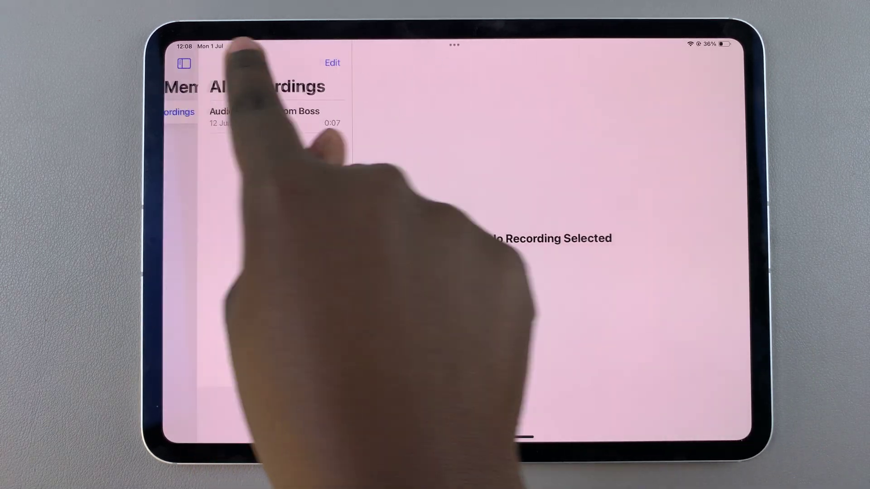